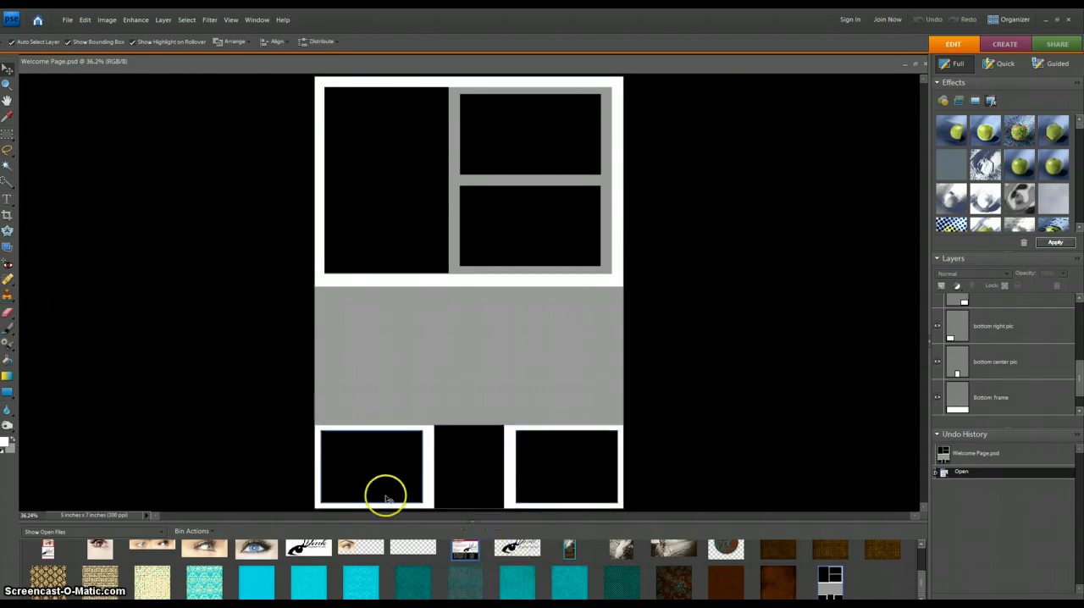
# Step: Open the finished Wink welcome page for reference, then return to the Welcome Page template
pyautogui.doubleClick(465, 554)
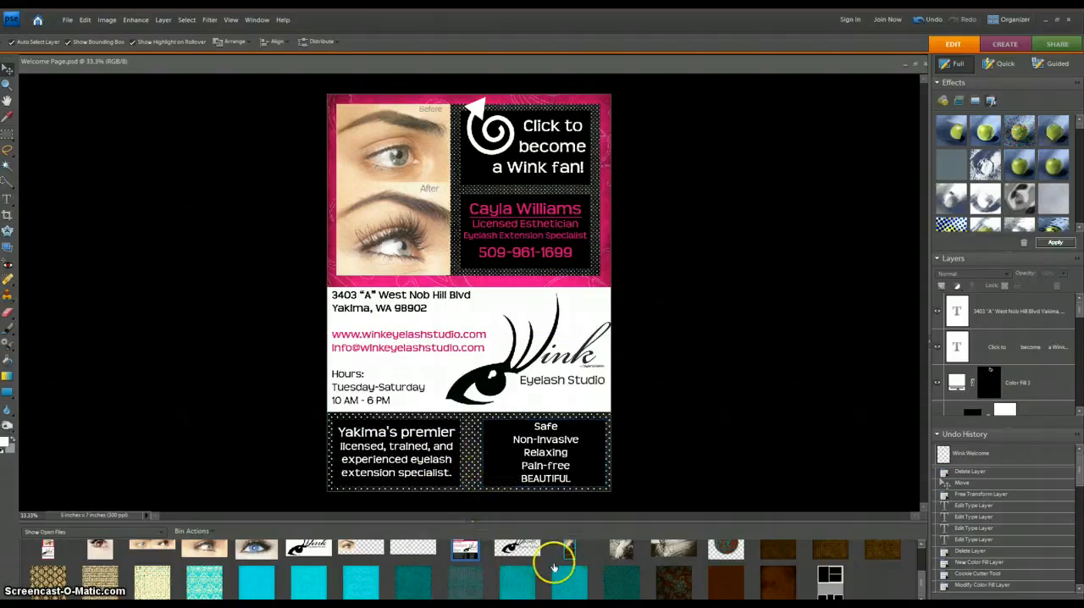
pyautogui.click(833, 583)
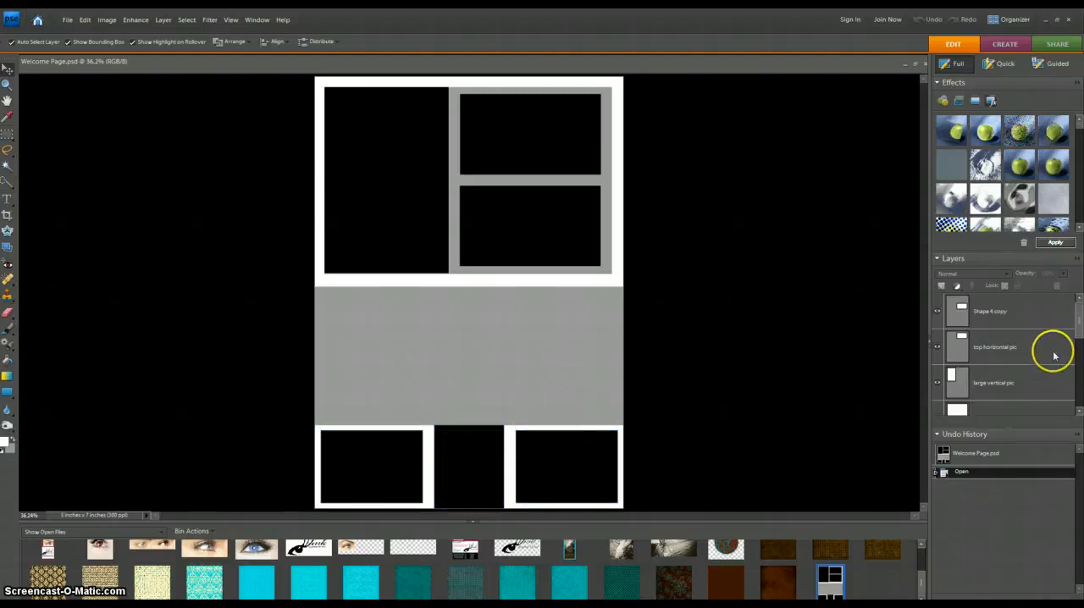
# Step: Place the aqua herringbone paper above the bottom background layer and enlarge it to cover the middle gray band
pyautogui.scroll(-2, 1080, 333)
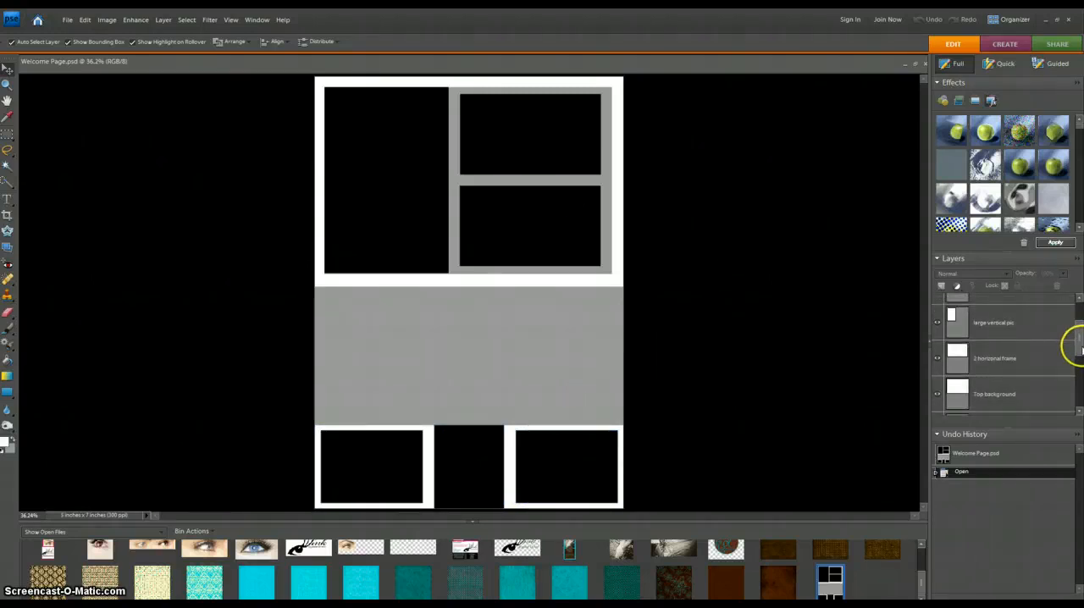
pyautogui.moveTo(1081, 349); pyautogui.dragTo(1082, 334)
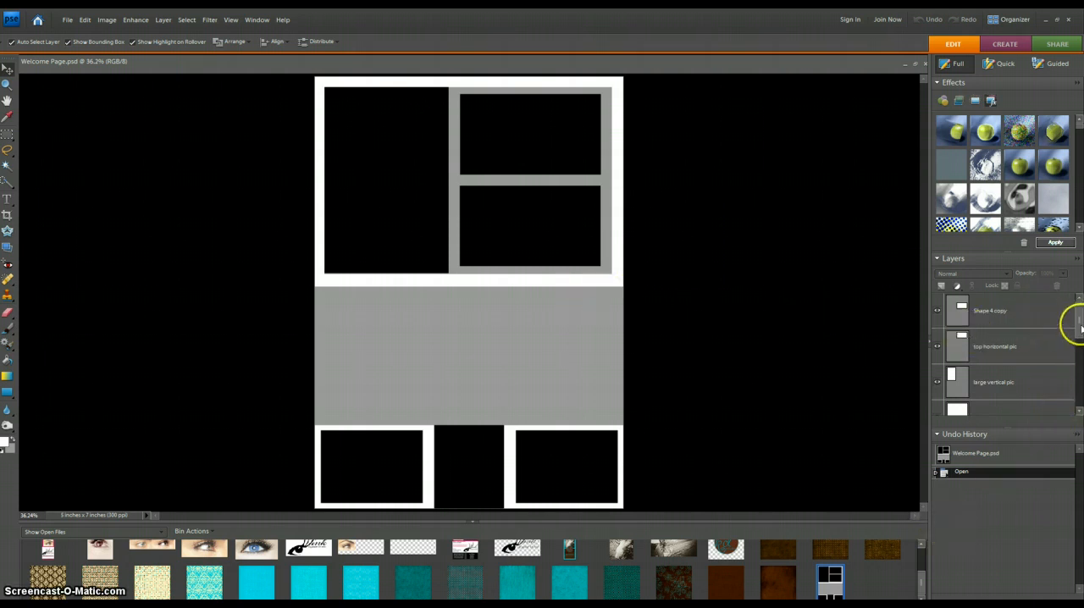
pyautogui.scroll(-5, 1080, 325)
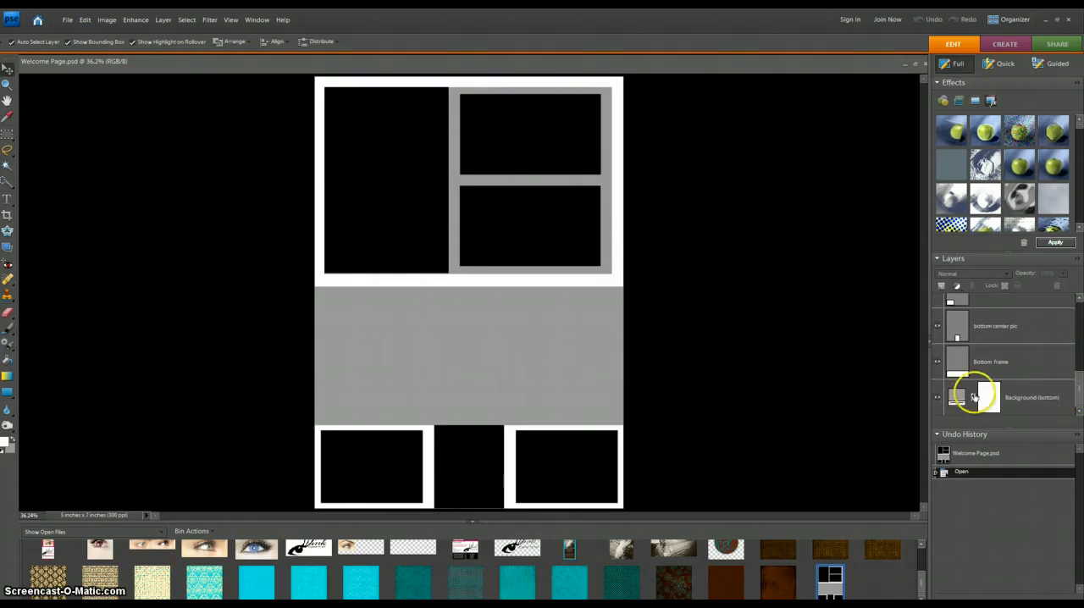
pyautogui.click(1030, 400)
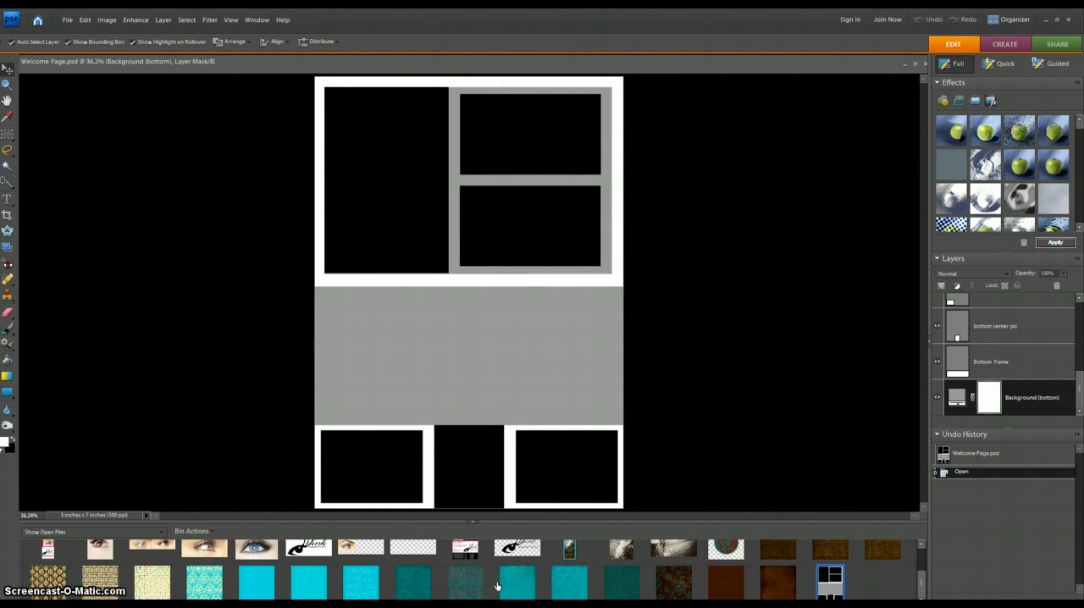
pyautogui.click(414, 586)
pyautogui.moveTo(415, 586); pyautogui.dragTo(364, 321)
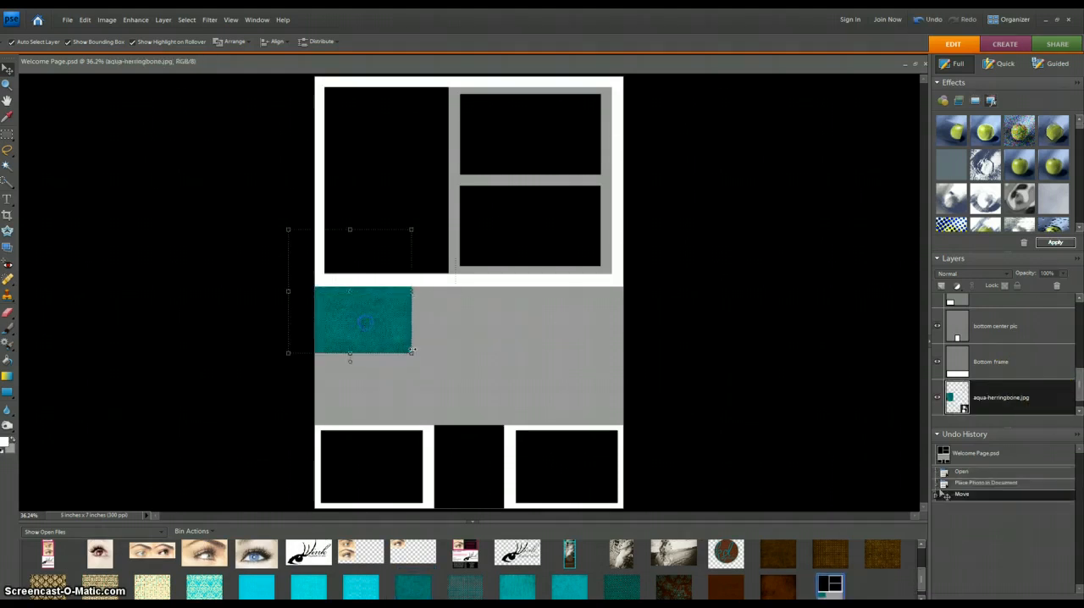
pyautogui.moveTo(412, 353); pyautogui.dragTo(697, 509)
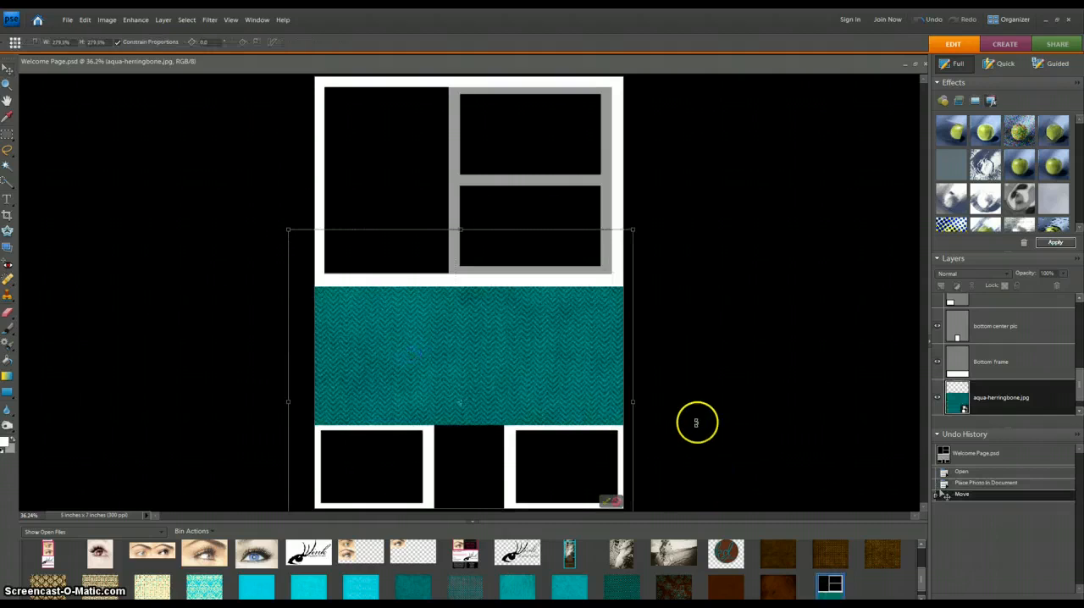
pyautogui.click(606, 502)
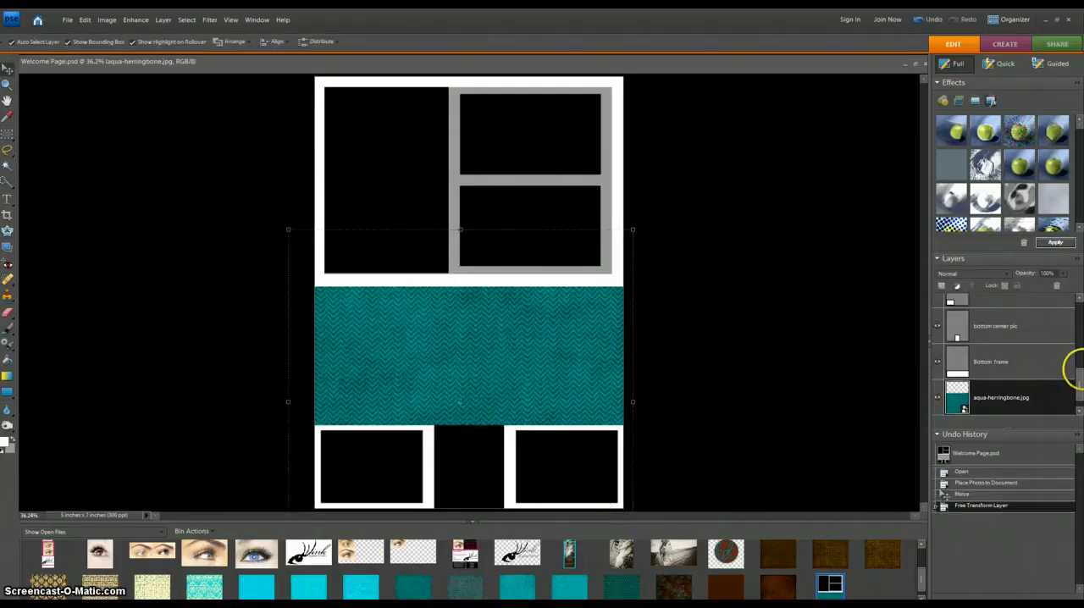
# Step: Clip the aqua herringbone layer to the layer below, then delete the herringbone layer
pyautogui.moveTo(1078, 373); pyautogui.dragTo(1080, 380)
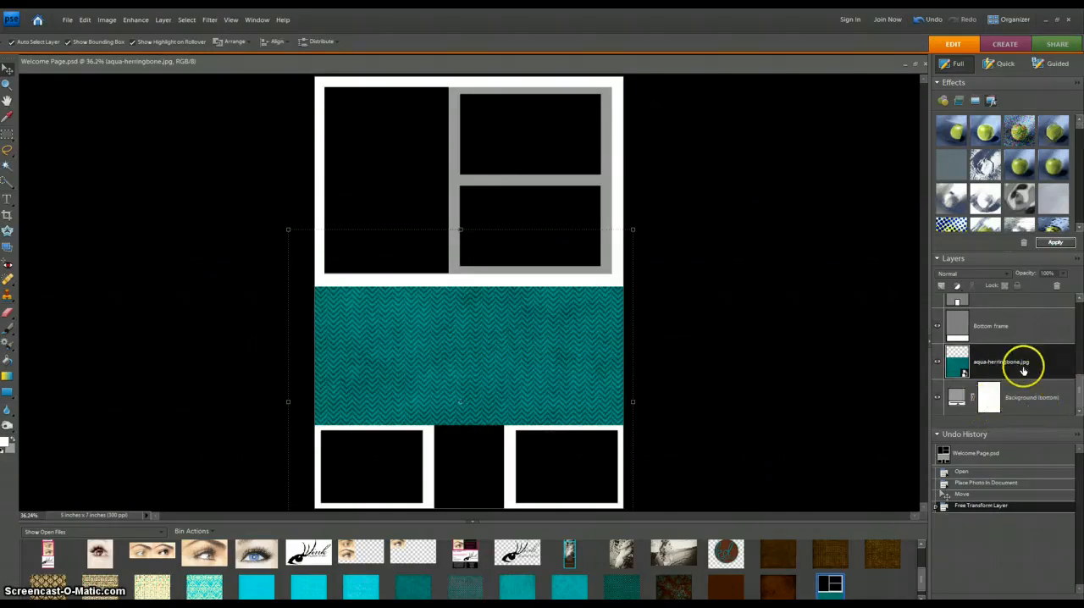
pyautogui.hotkey('ctrl', 'g')
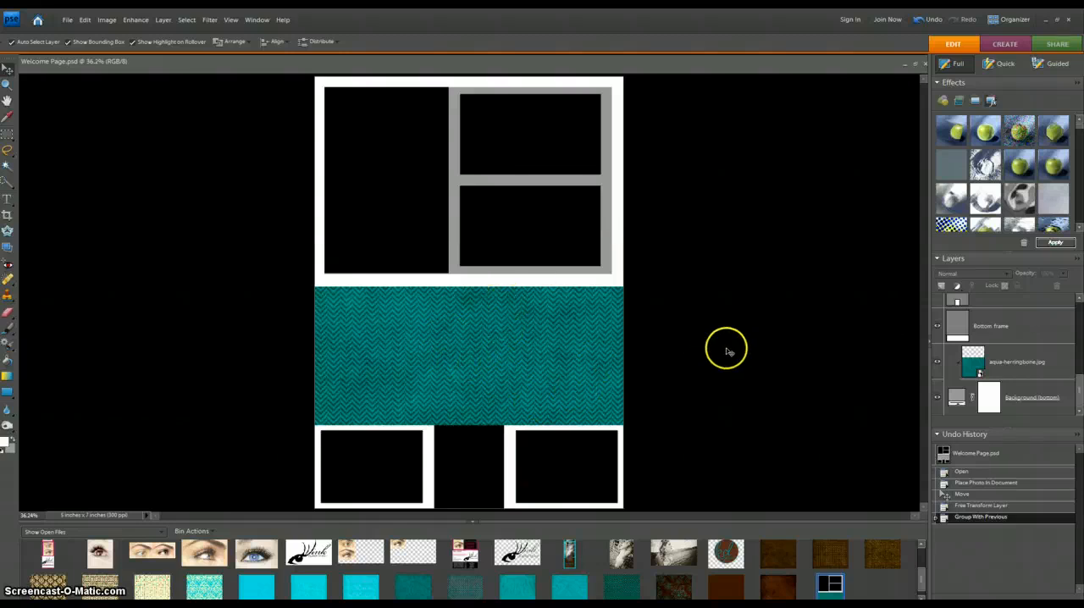
pyautogui.click(1049, 362)
pyautogui.press('Delete')
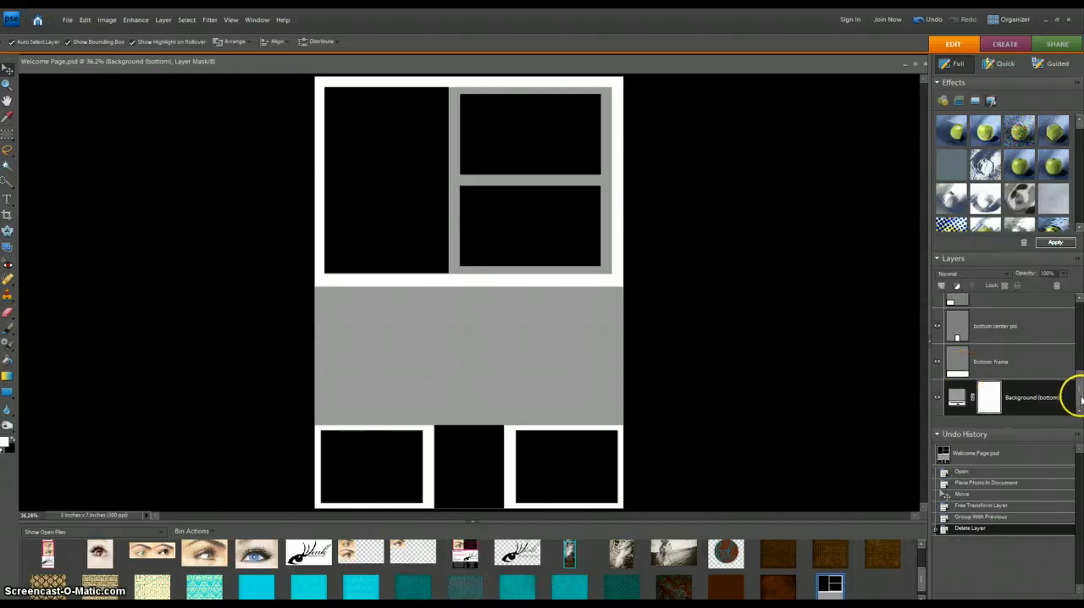
# Step: Hide the bottom center picture layer
pyautogui.scroll(2, 1080, 398)
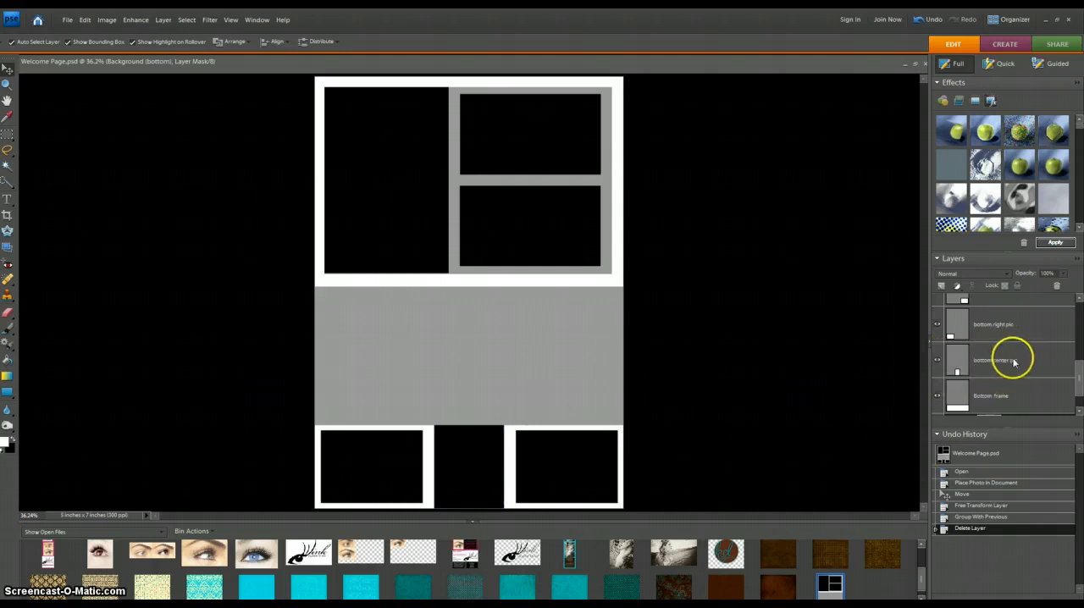
pyautogui.click(936, 362)
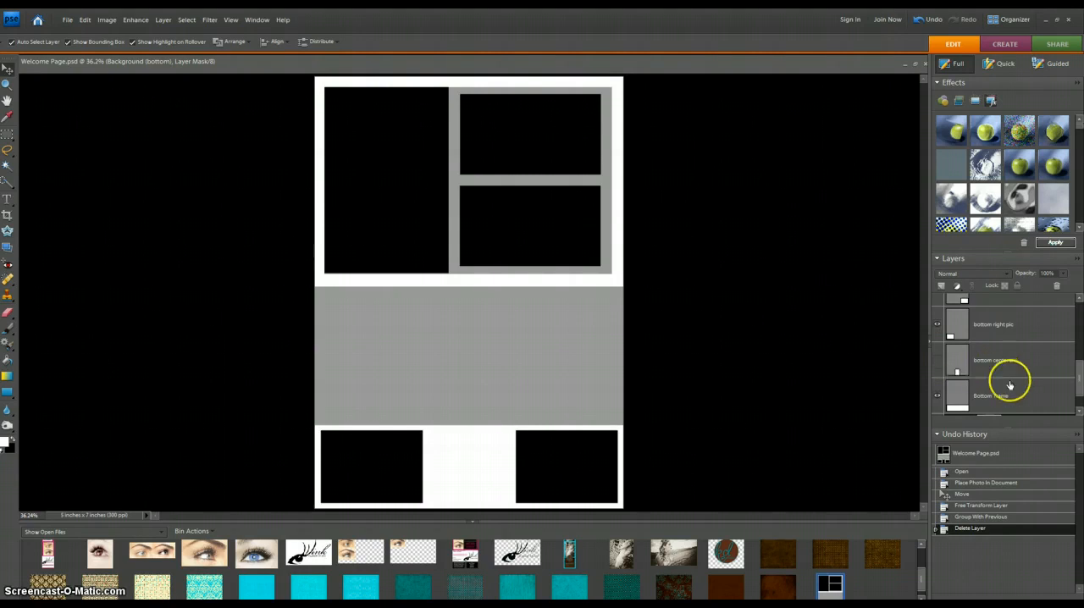
pyautogui.click(978, 330)
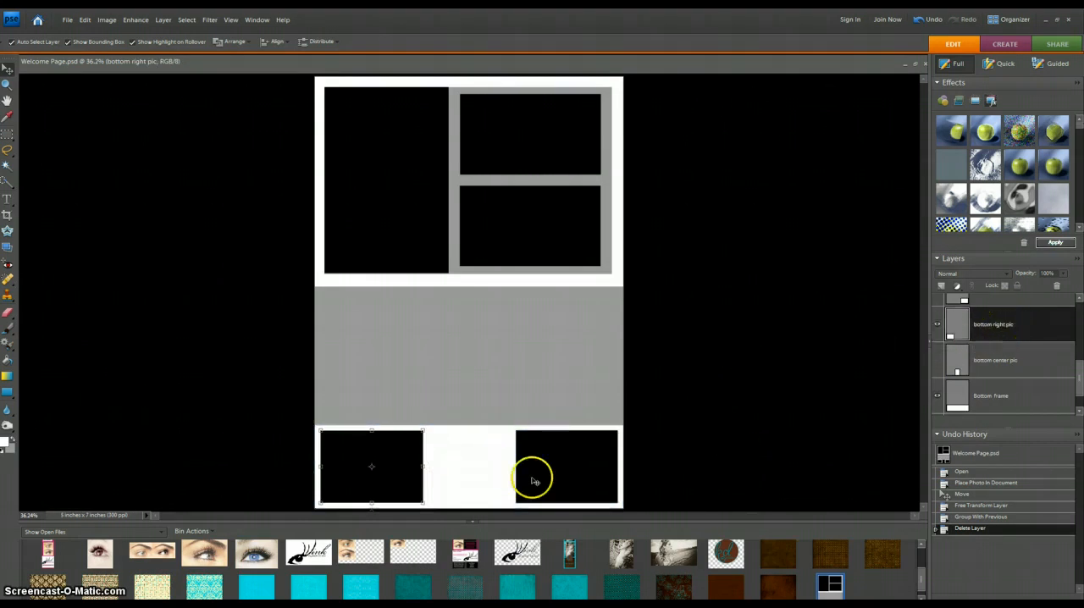
pyautogui.moveTo(424, 466)
pyautogui.mouseDown()
pyautogui.moveTo(449, 466)
pyautogui.moveTo(379, 474)
pyautogui.moveTo(416, 474)
pyautogui.mouseUp()
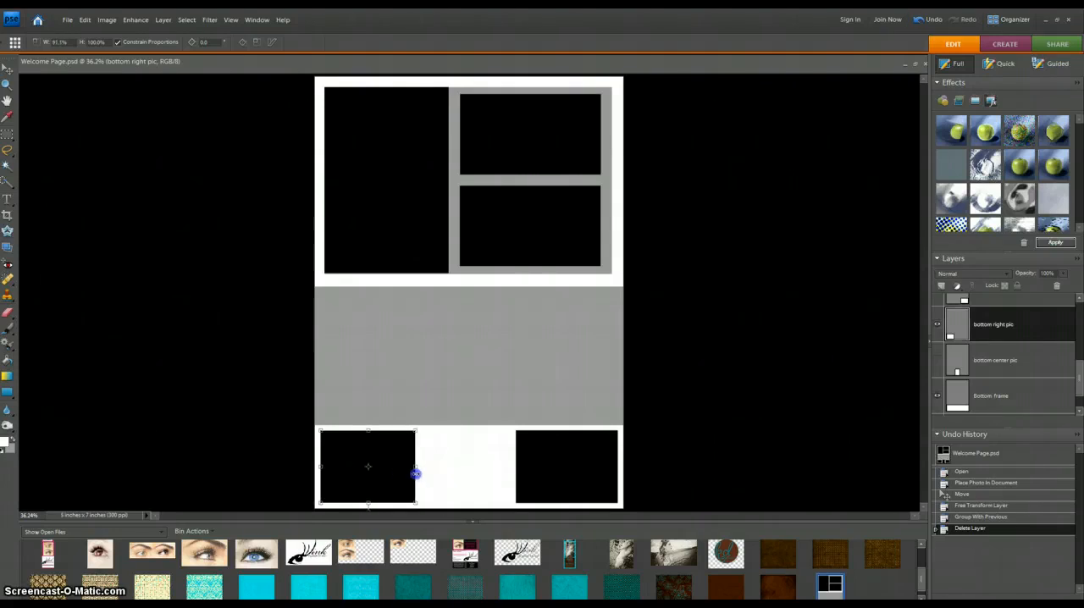
pyautogui.click(391, 501)
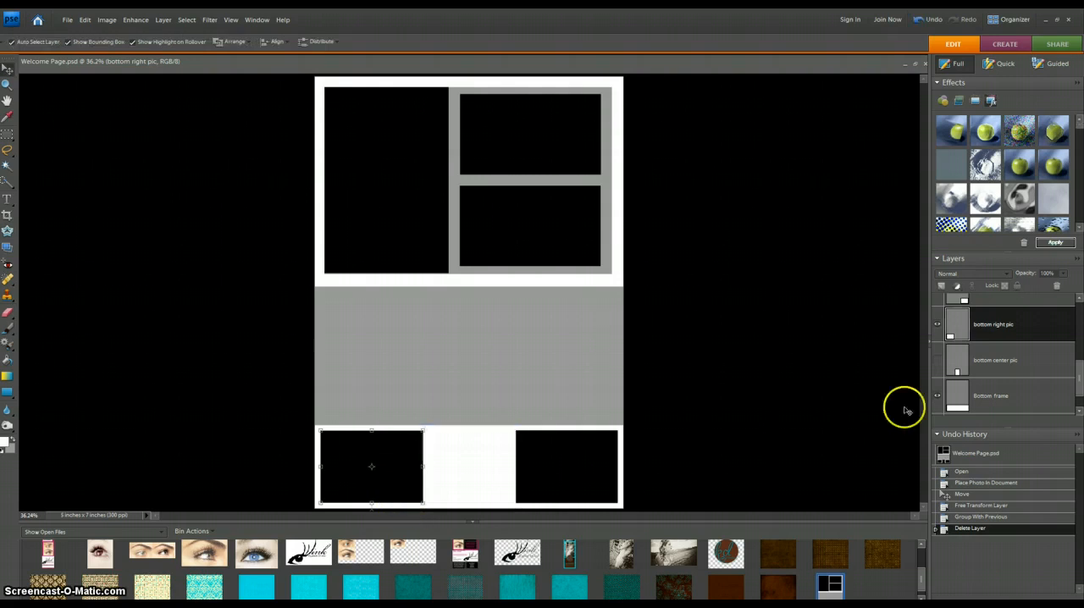
pyautogui.click(764, 423)
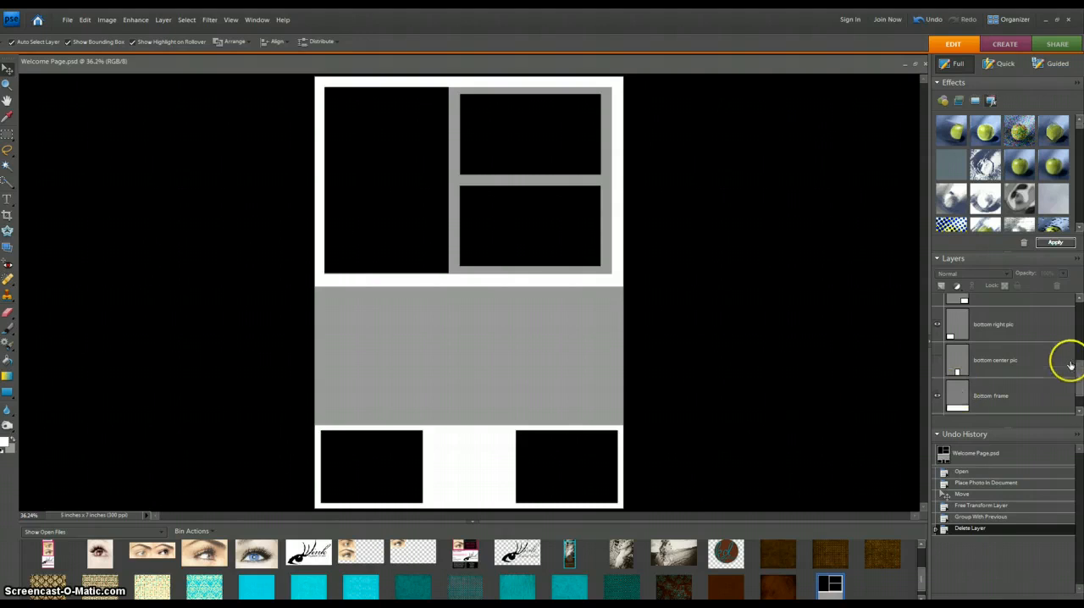
# Step: Place the dark brown textured paper above the bottom frame layer, scaled over the lower section and clipped to the frame
pyautogui.scroll(-1, 1080, 383)
pyautogui.click(942, 386)
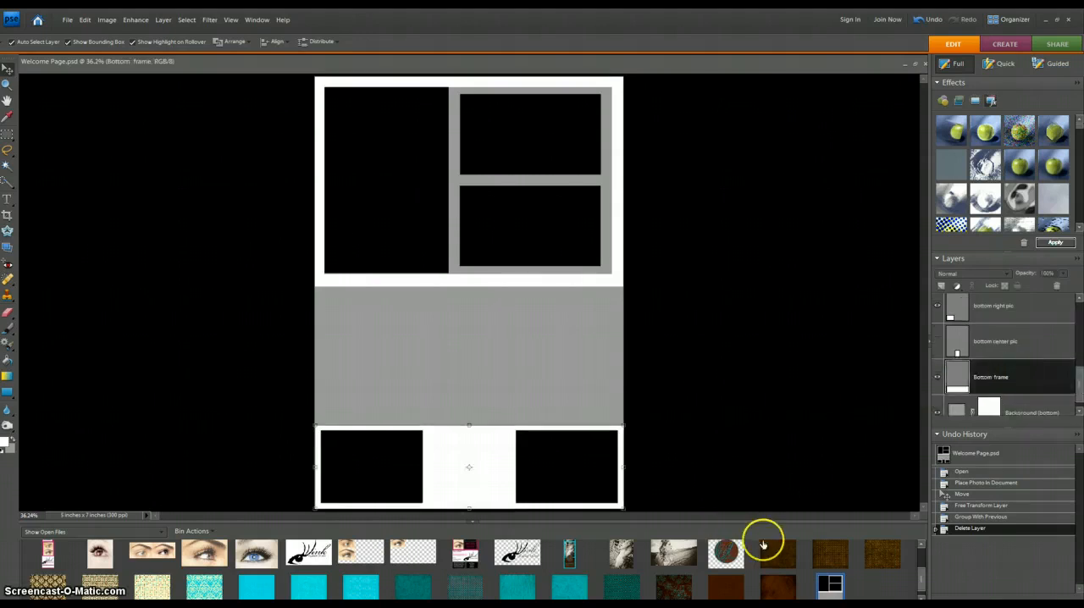
pyautogui.moveTo(779, 561); pyautogui.dragTo(359, 386)
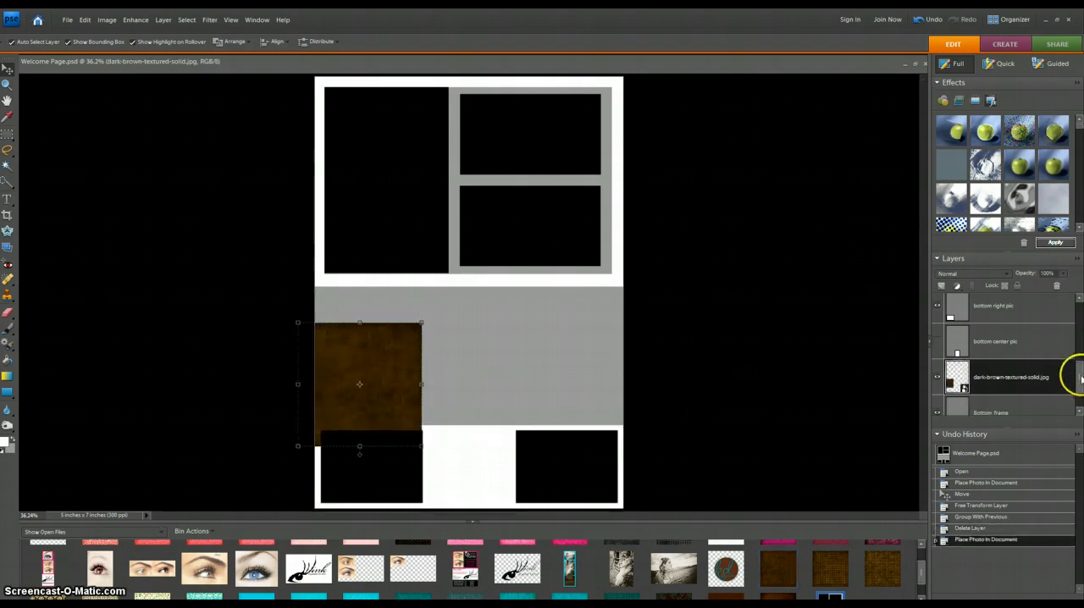
pyautogui.scroll(-1, 1080, 379)
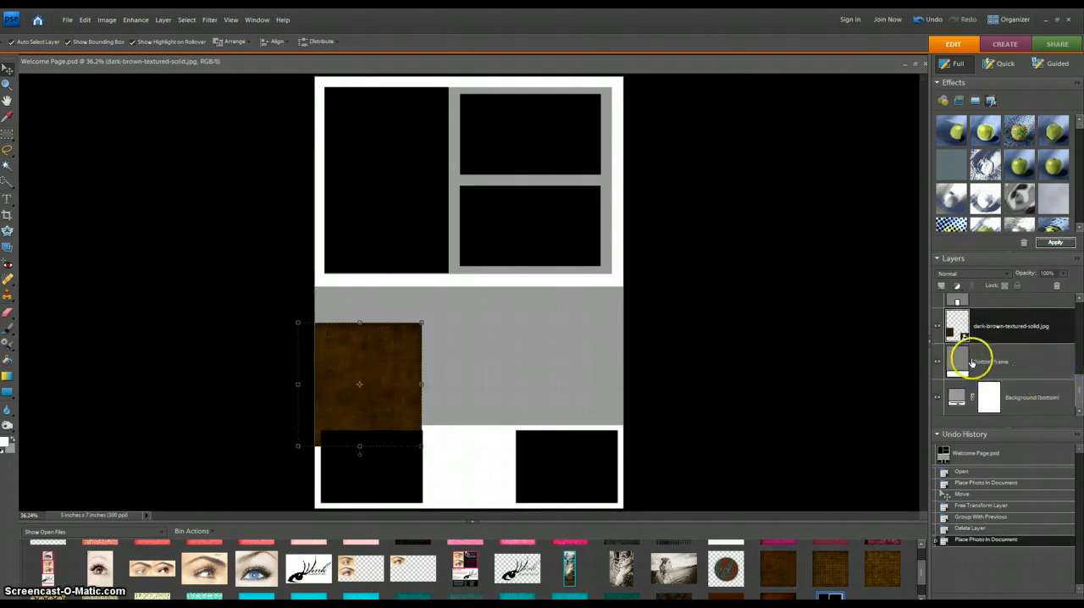
pyautogui.moveTo(422, 445); pyautogui.dragTo(644, 573)
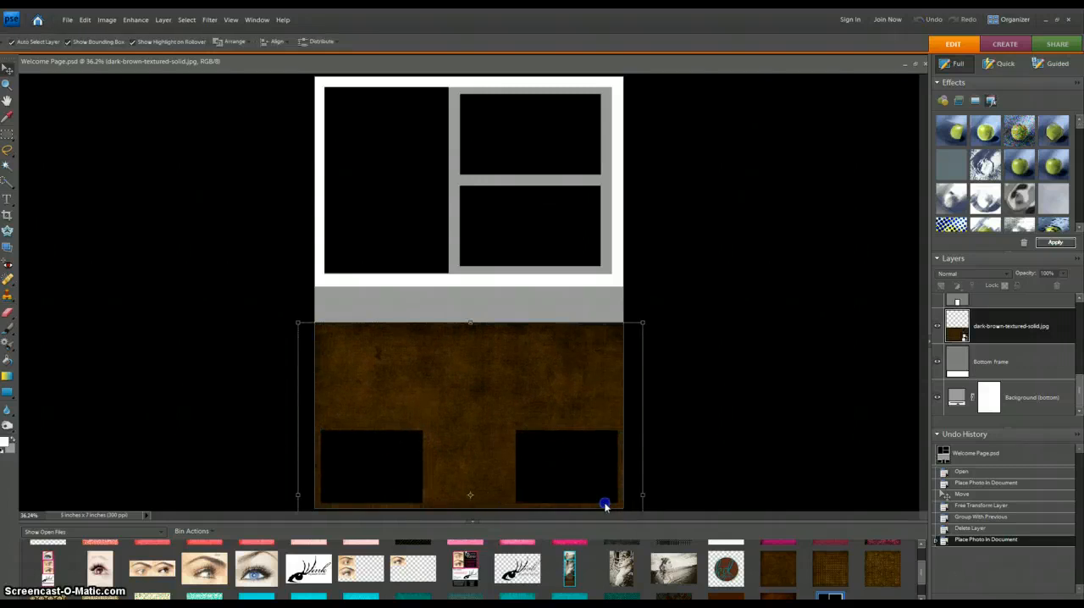
pyautogui.press('Return')
pyautogui.keyDown('alt'); pyautogui.click(994, 342); pyautogui.keyUp('alt')
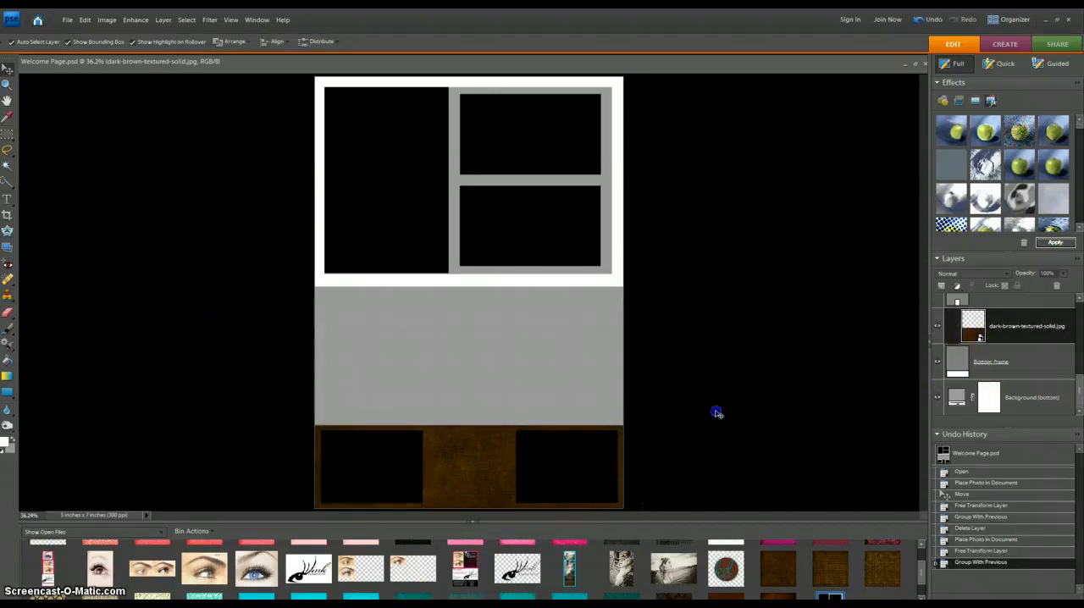
# Step: Add a white solid color fill layer above the dark brown paper layer
pyautogui.click(431, 494)
pyautogui.click(578, 471)
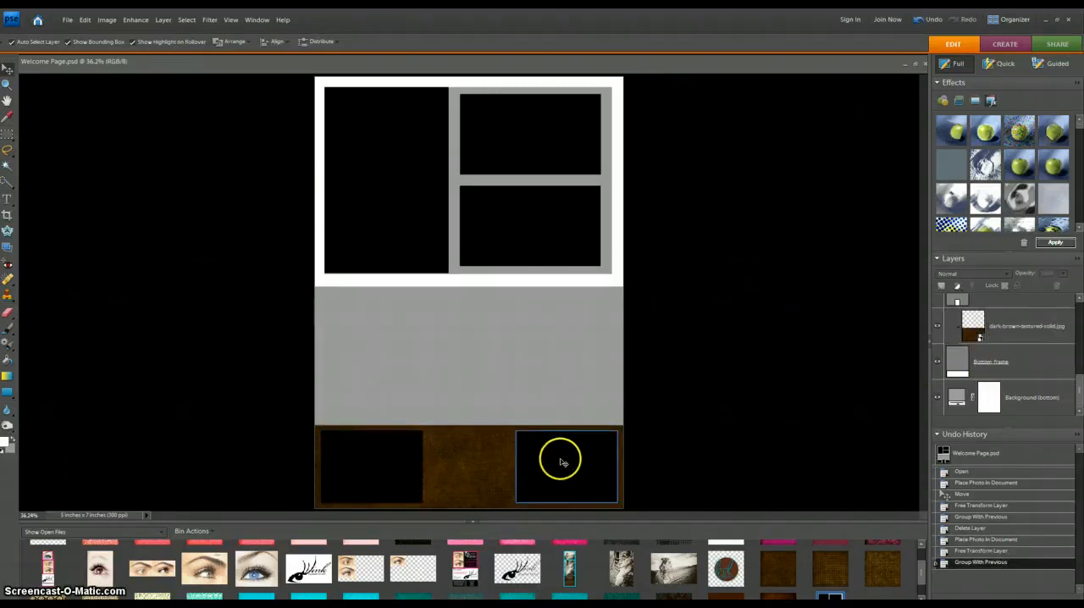
pyautogui.click(1020, 315)
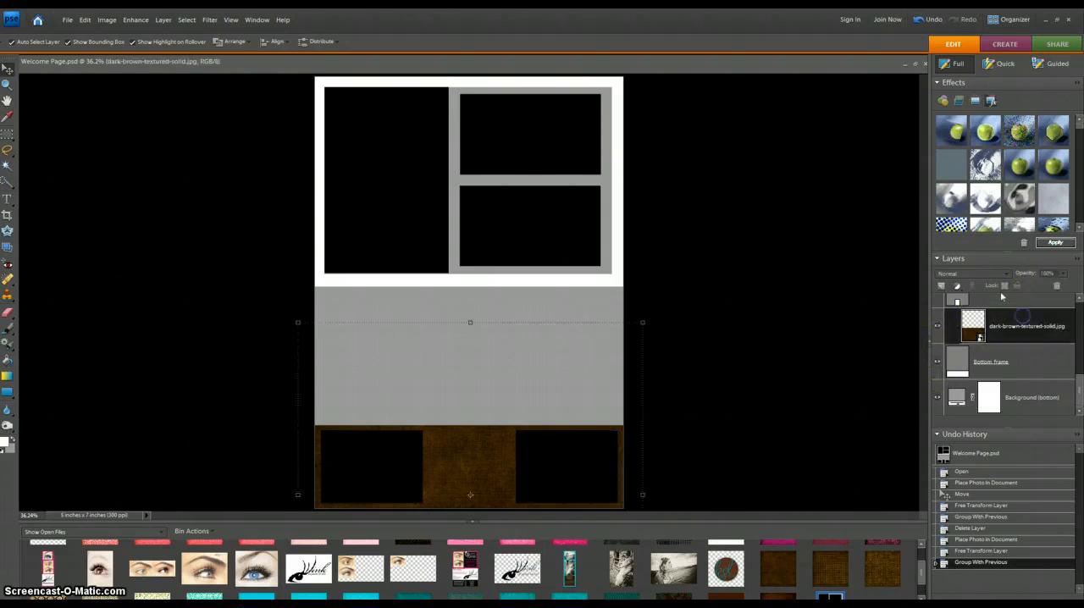
pyautogui.click(958, 286)
pyautogui.click(977, 301)
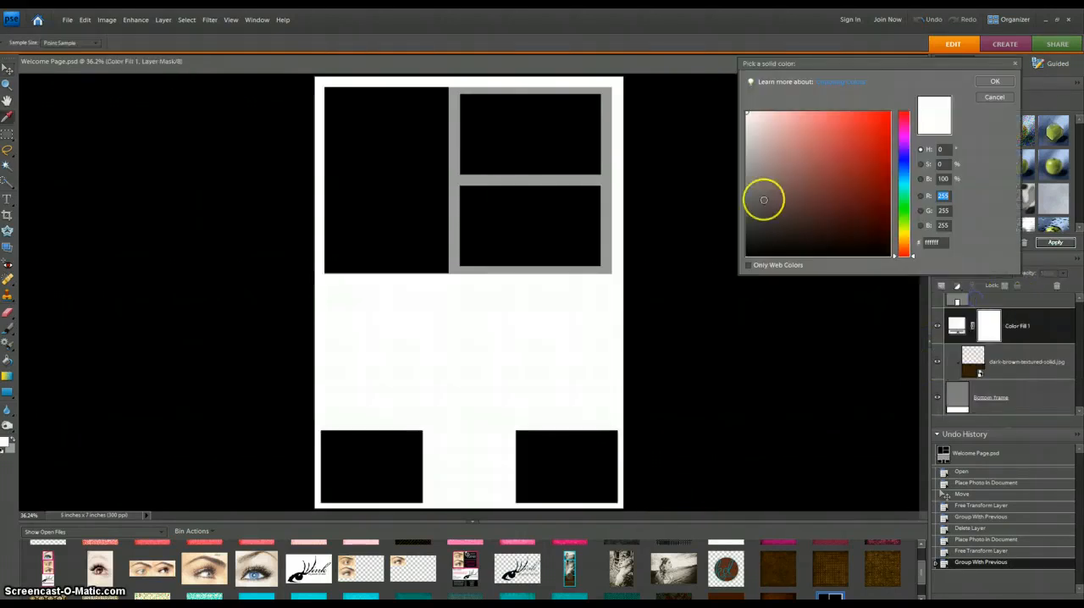
pyautogui.click(749, 138)
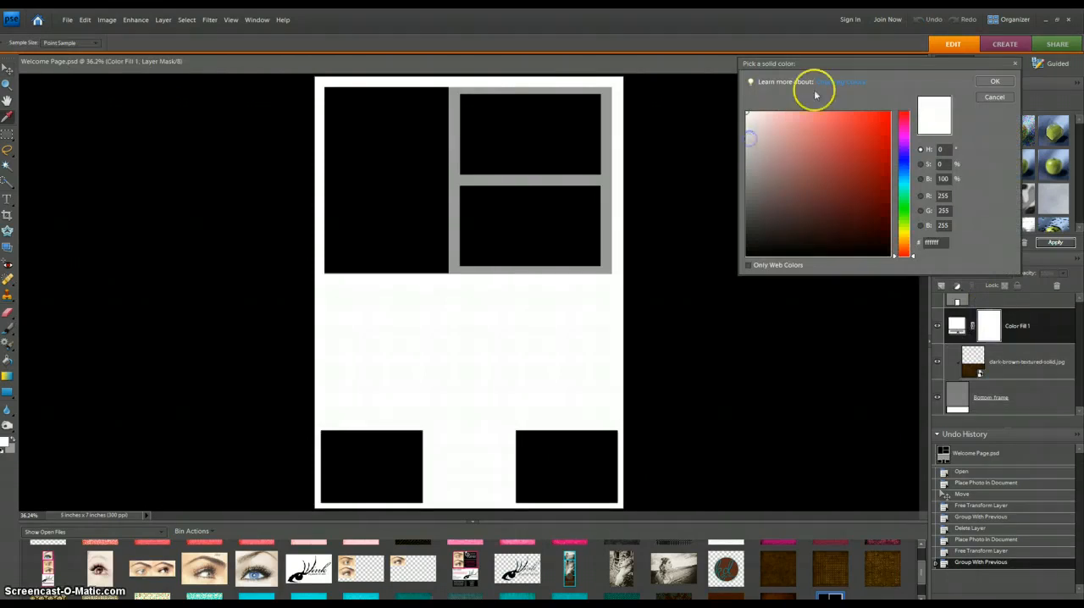
pyautogui.click(994, 81)
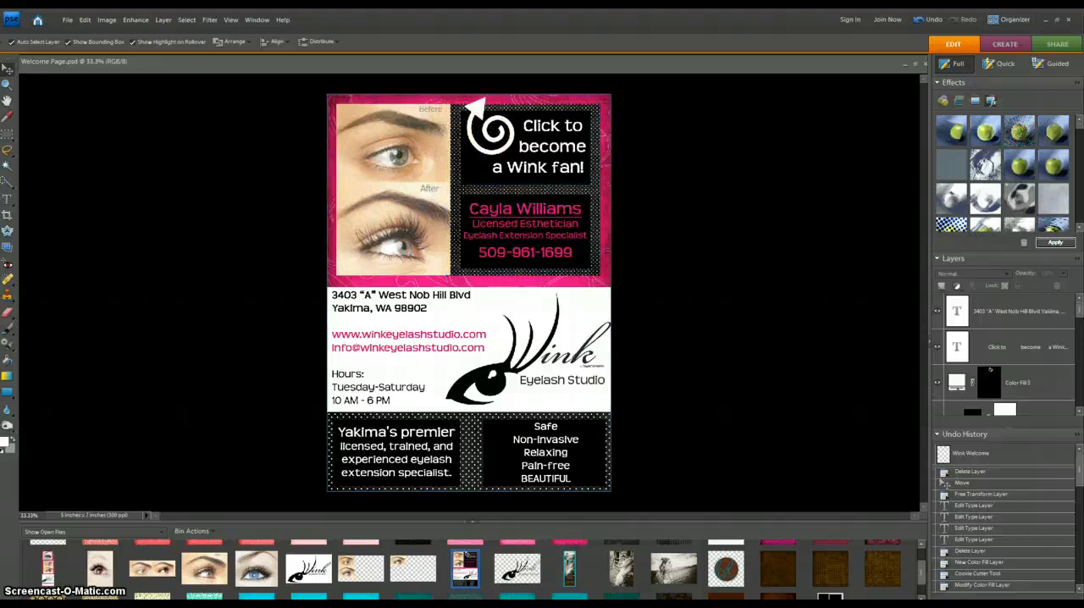
# Step: Cut a pointing-hand shape with the Cookie Cutter tool into the white fill layer in the bottom center box
pyautogui.scroll(-1, 623, 578)
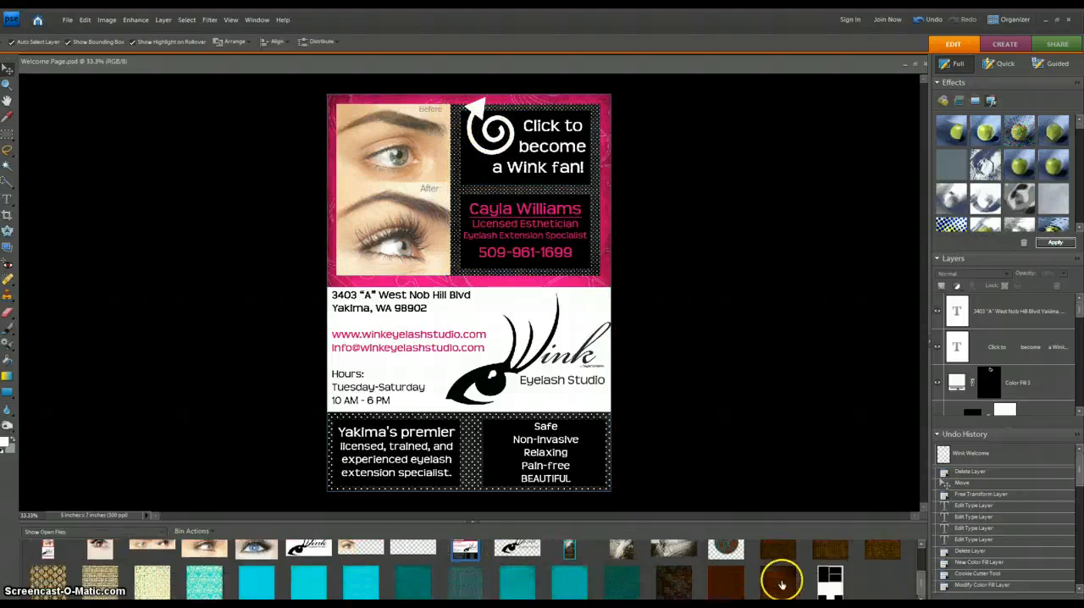
pyautogui.doubleClick(830, 579)
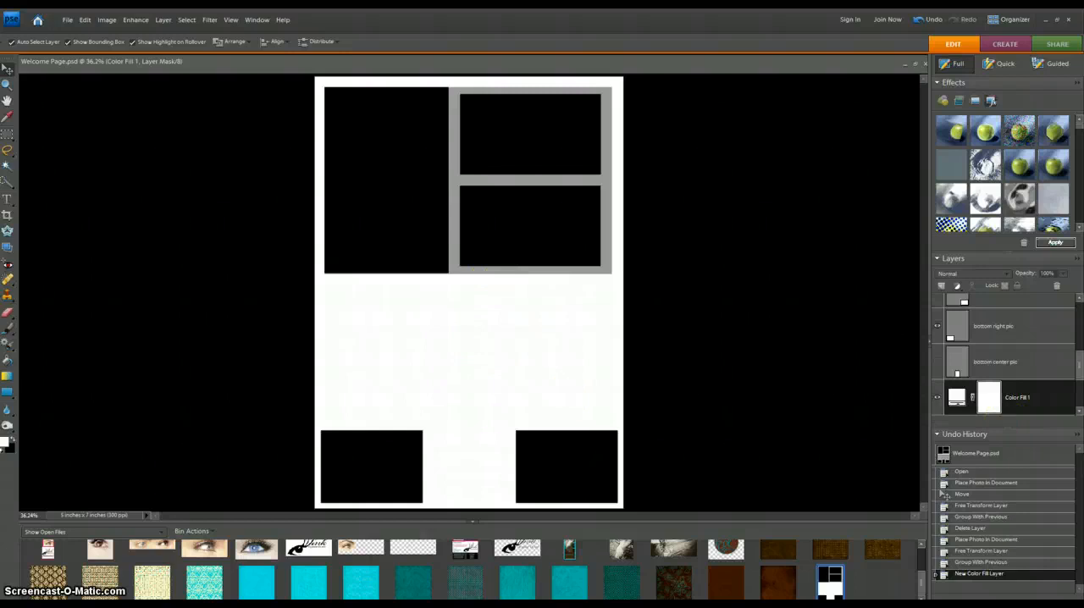
pyautogui.click(8, 230)
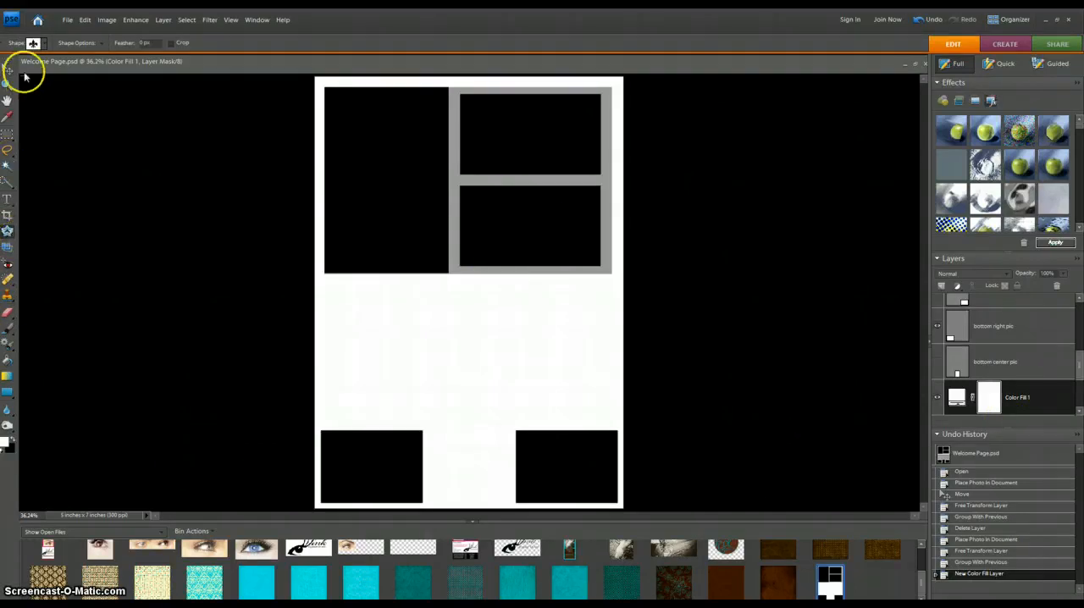
pyautogui.click(44, 44)
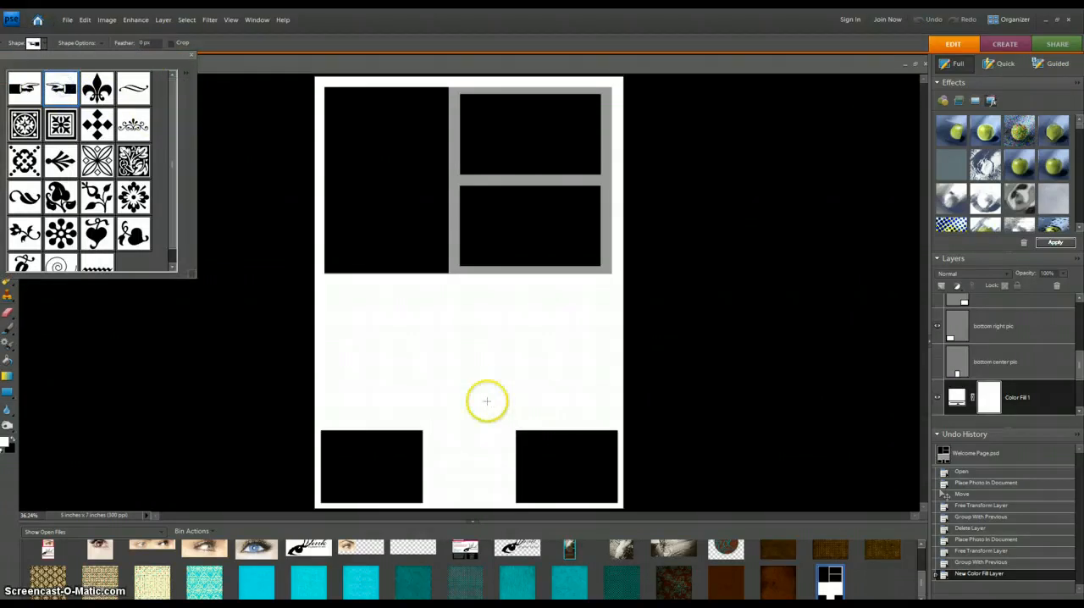
pyautogui.click(428, 456)
pyautogui.moveTo(424, 457); pyautogui.dragTo(485, 471)
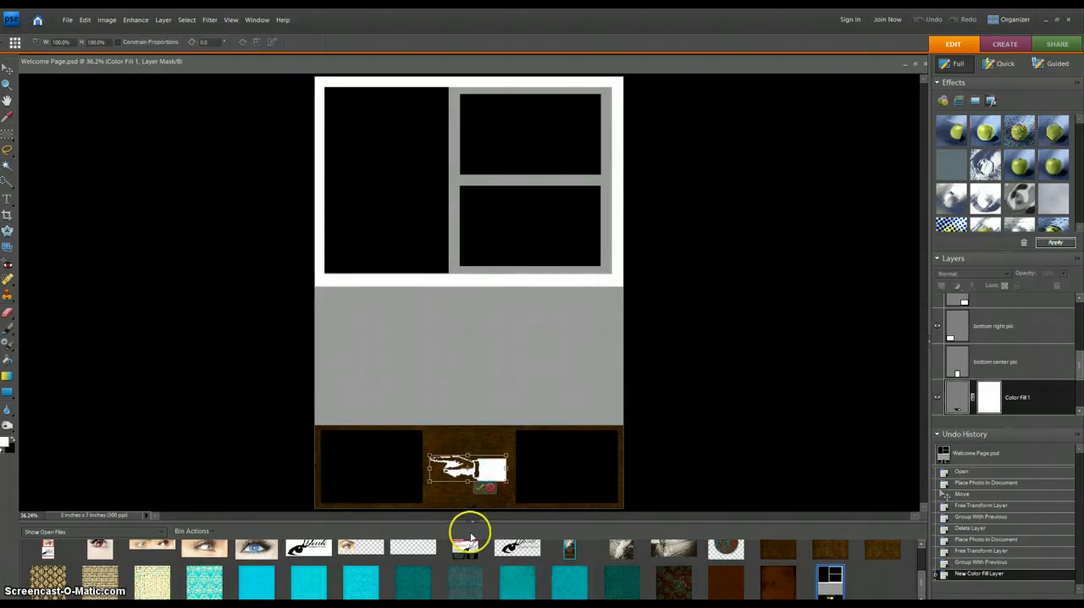
pyautogui.click(478, 488)
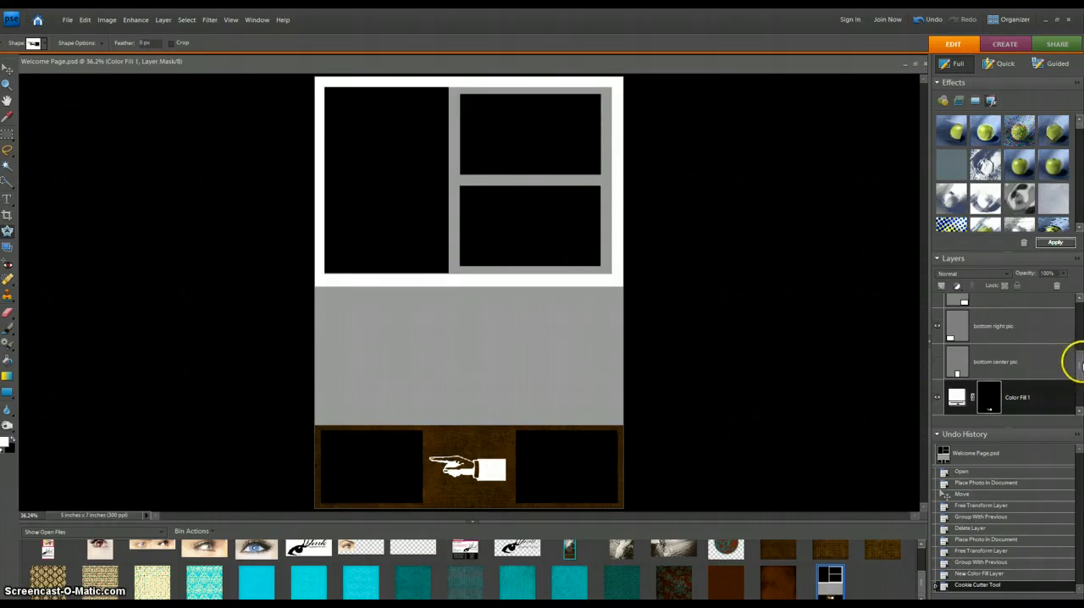
pyautogui.scroll(-2, 1081, 367)
pyautogui.moveTo(1081, 368); pyautogui.dragTo(1081, 370)
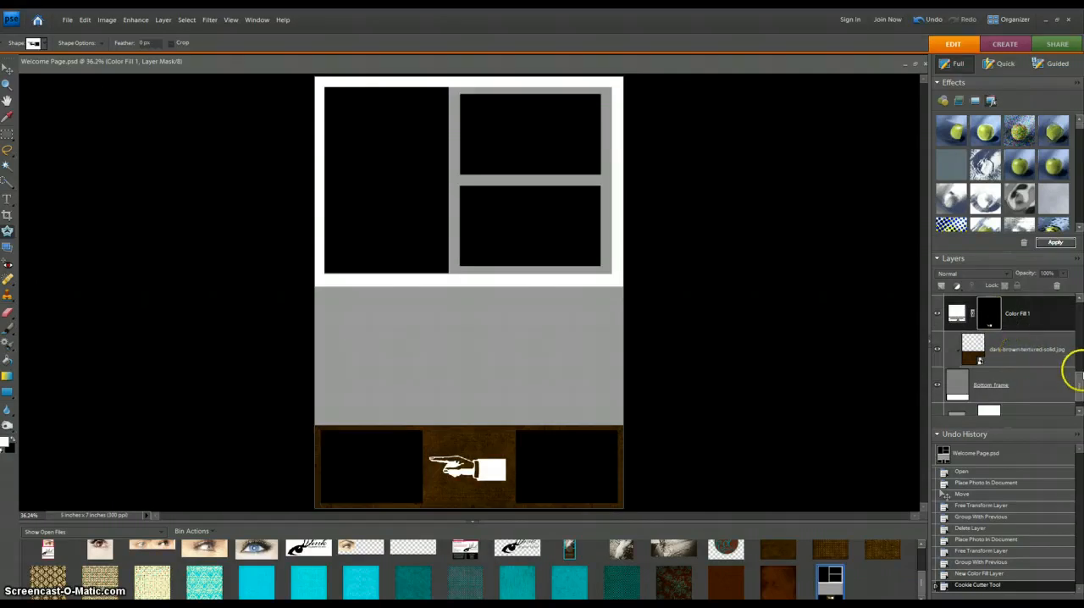
pyautogui.moveTo(1080, 388)
pyautogui.mouseDown()
pyautogui.moveTo(1081, 366)
pyautogui.moveTo(1081, 388)
pyautogui.mouseUp()
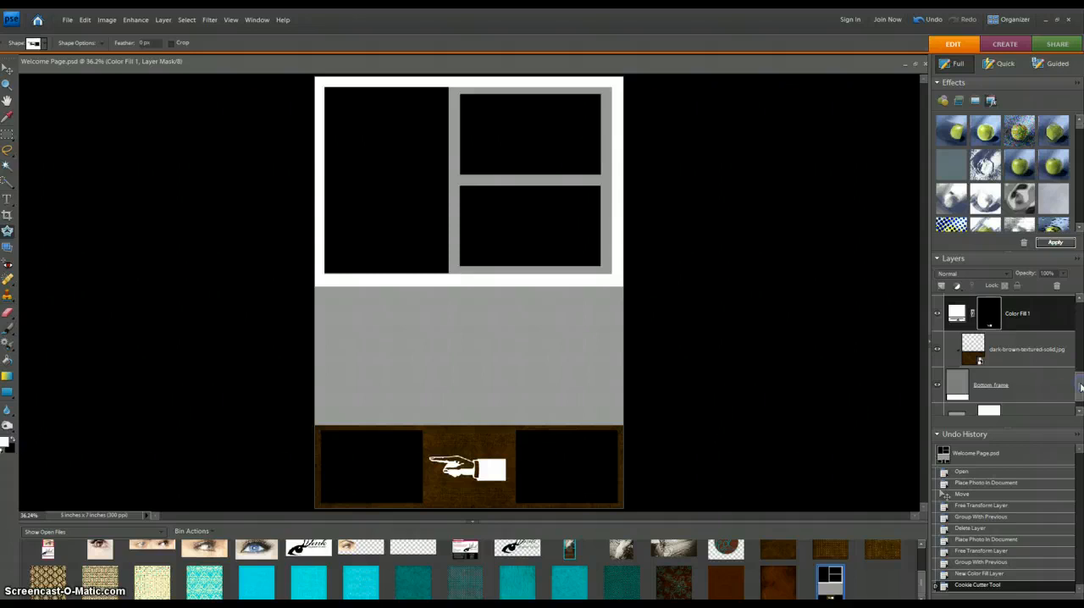